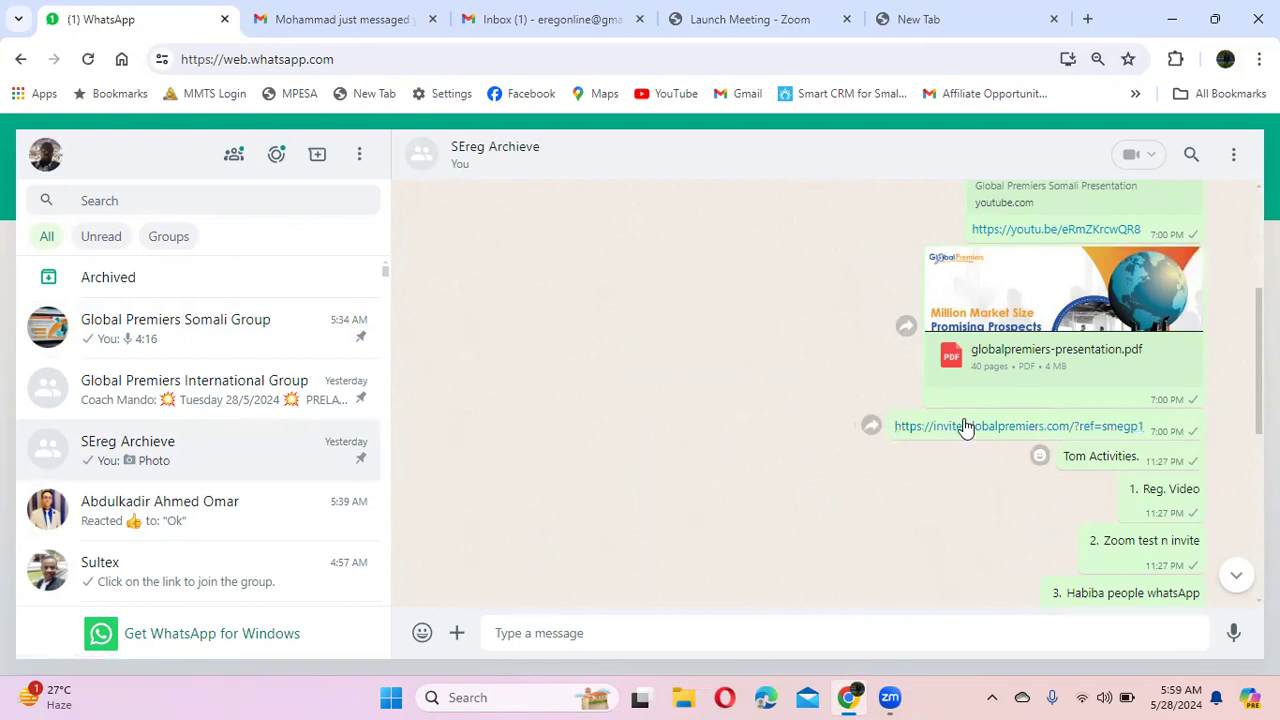
Step: Follow the invite.globalpremiers.com referral link, browse the invitation page, and proceed to registration
click(980, 432)
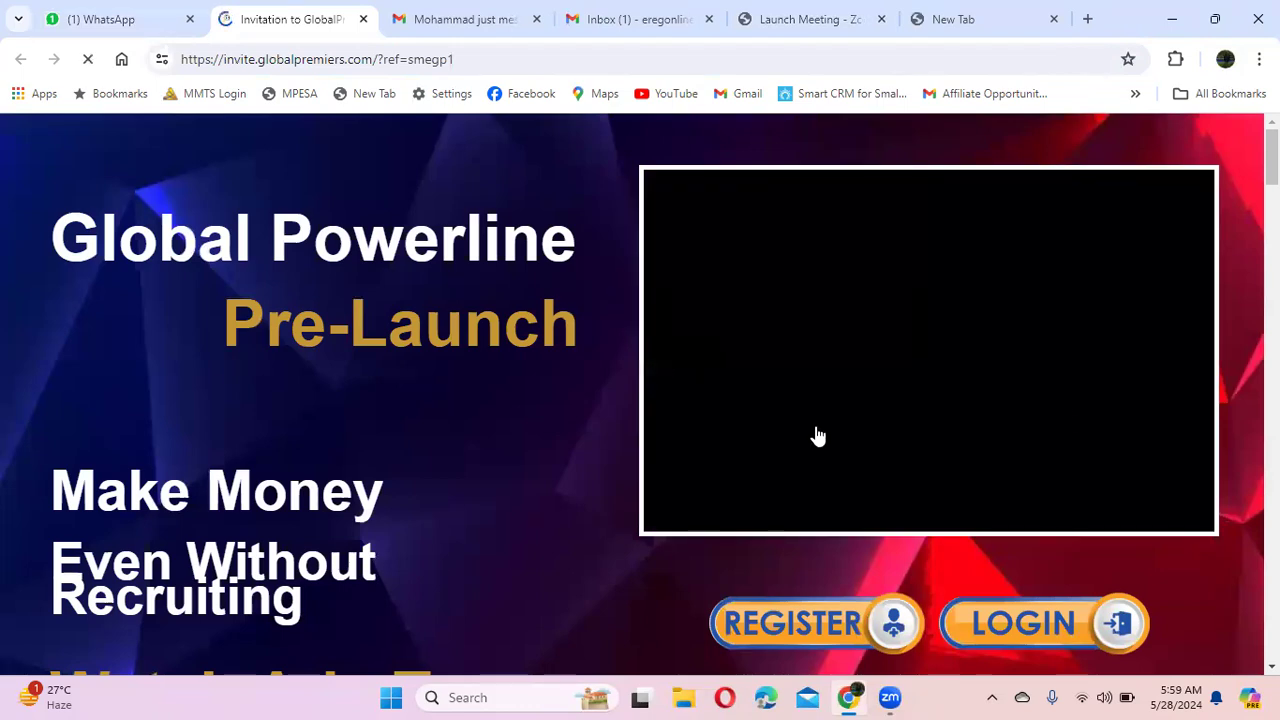
scroll(637, 450, down, 3)
scroll(637, 449, down, 5)
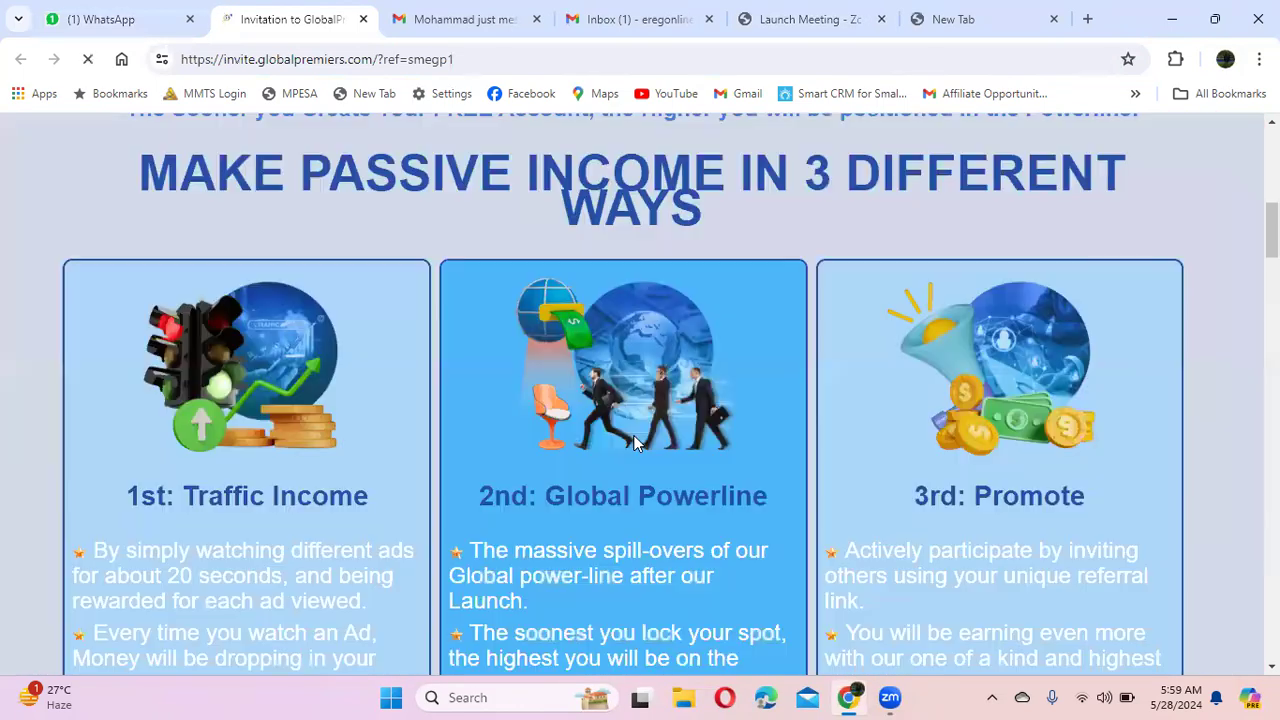
scroll(633, 438, down, 15)
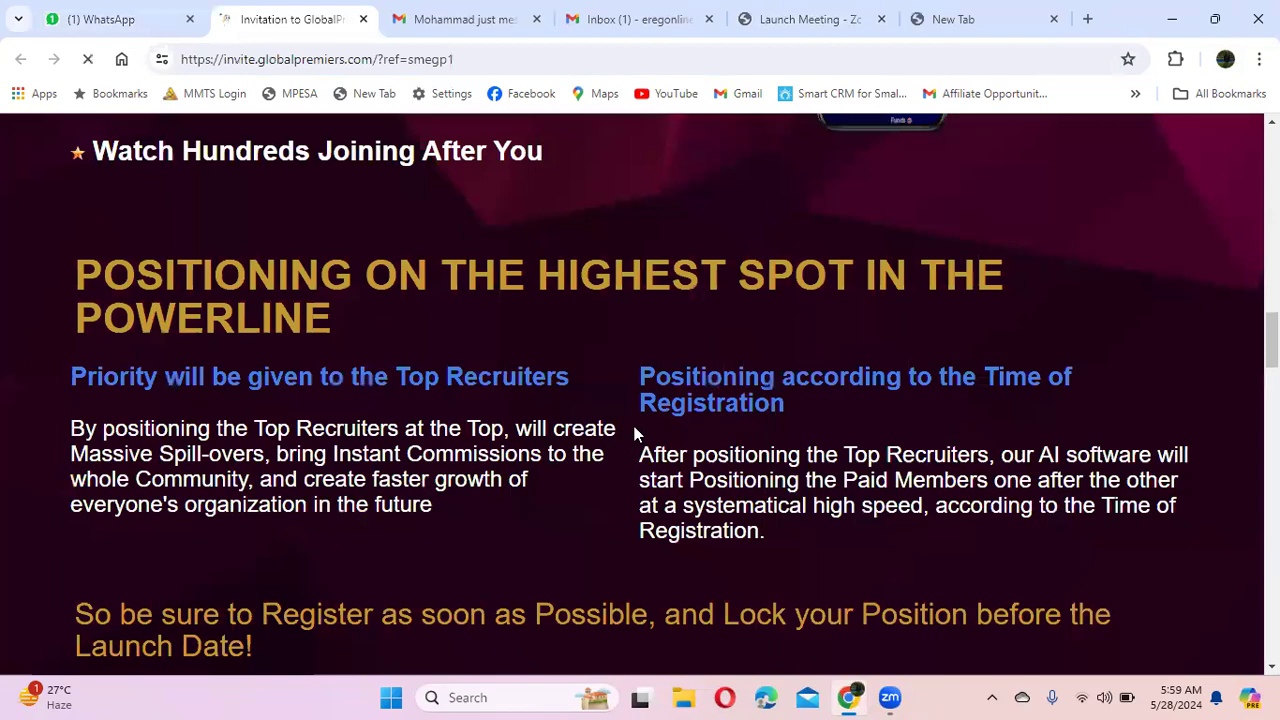
scroll(634, 434, down, 5)
scroll(634, 434, down, 20)
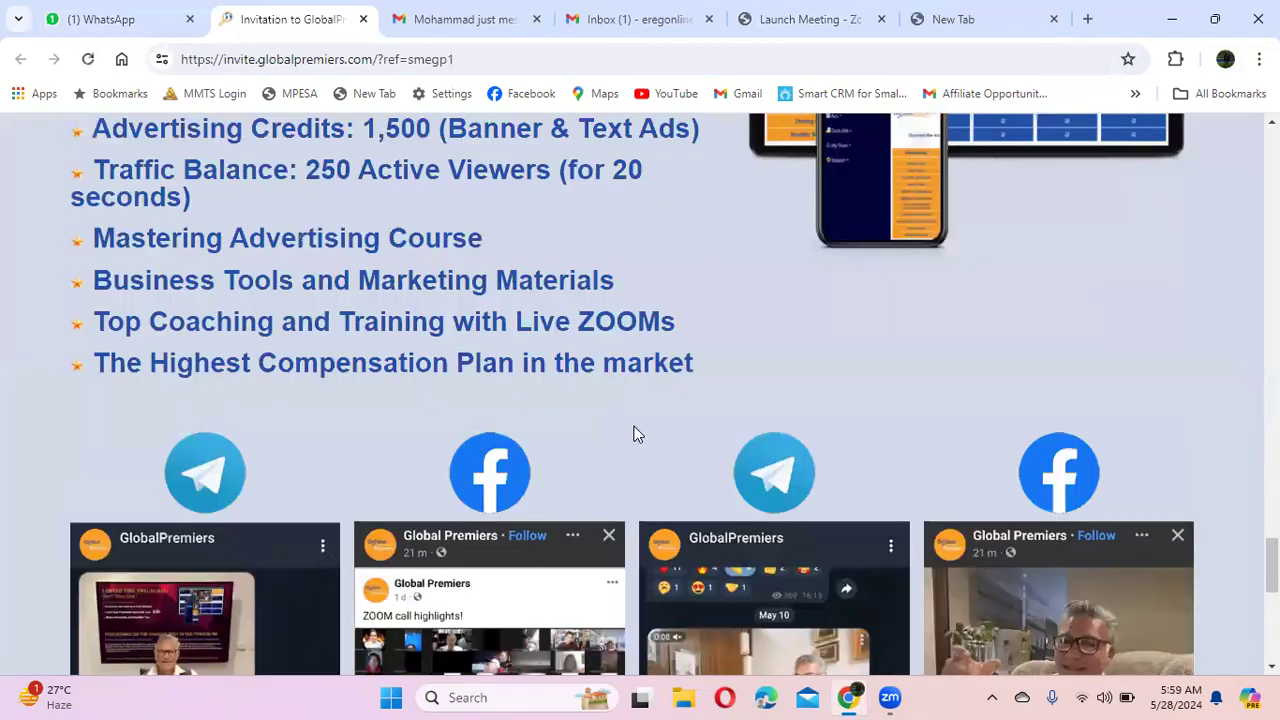
scroll(634, 434, up, 15)
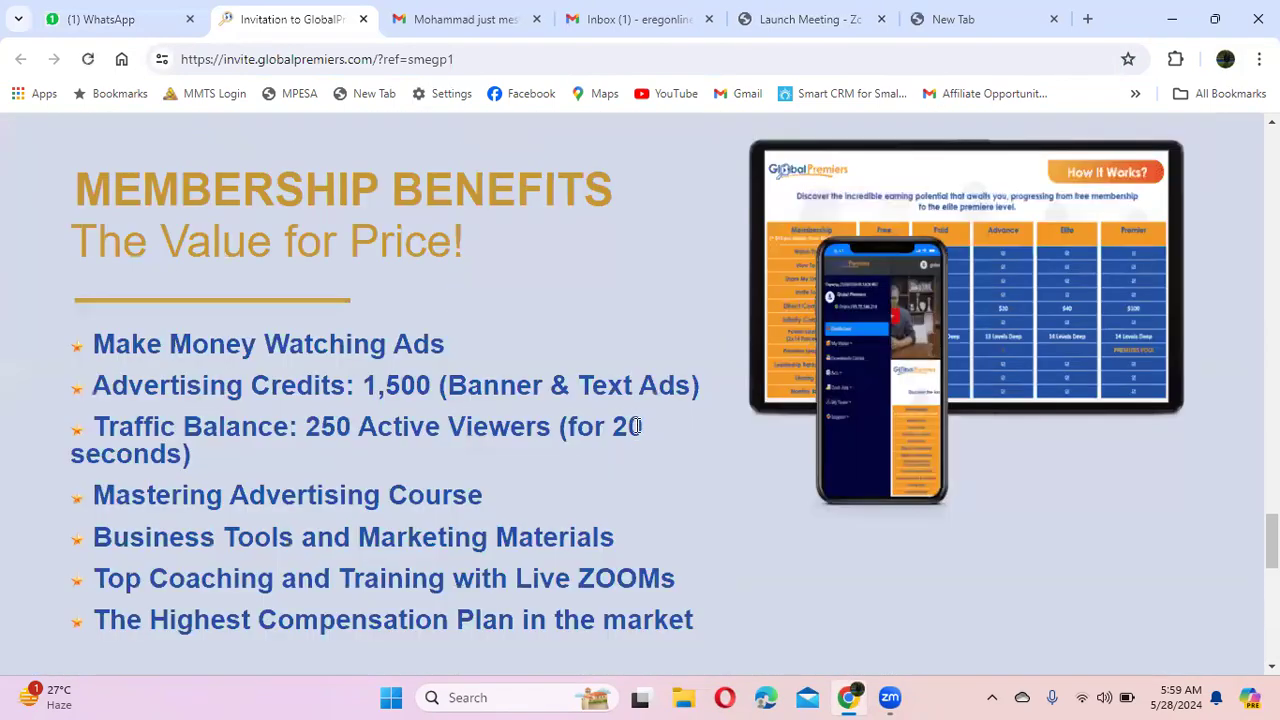
scroll(636, 420, up, 20)
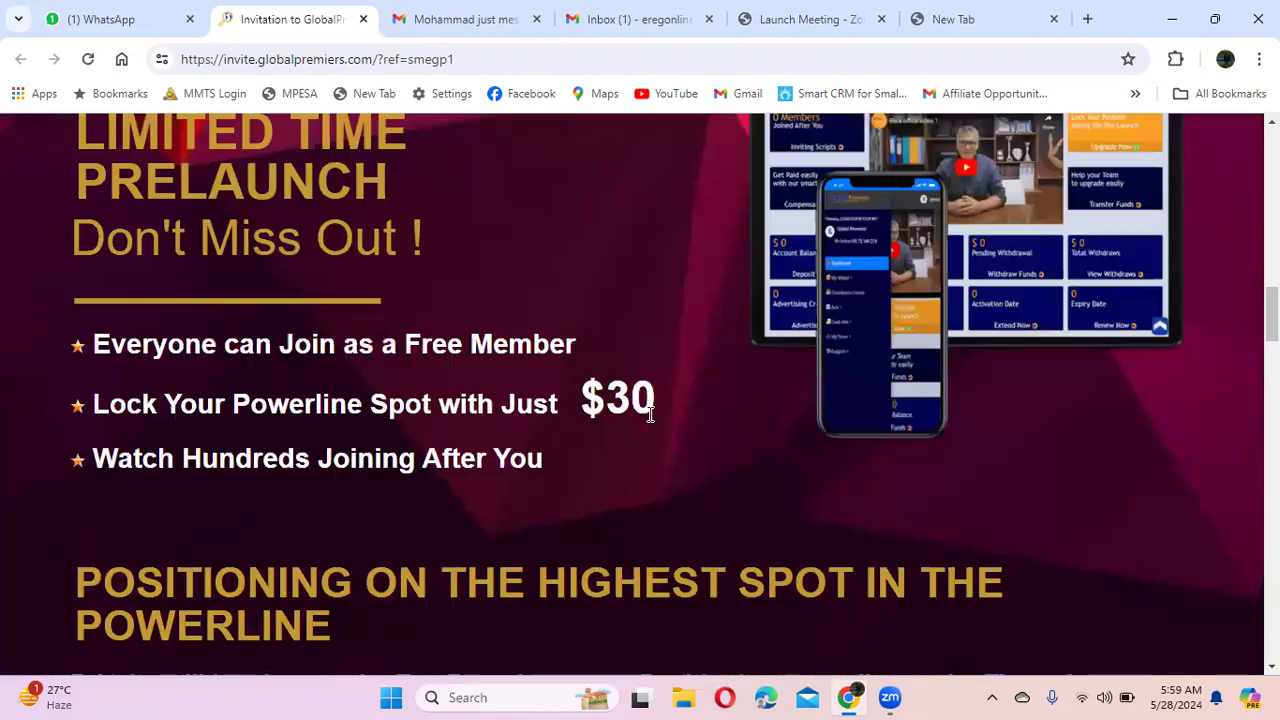
scroll(650, 418, up, 7)
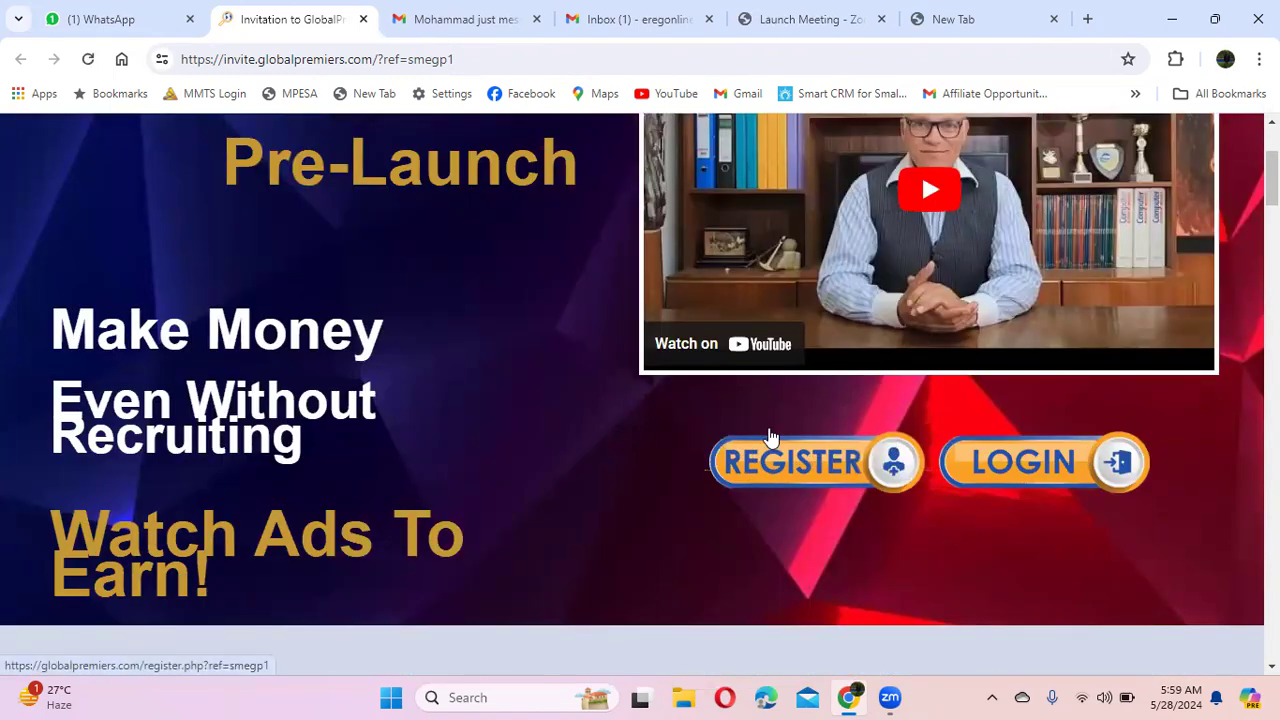
click(789, 464)
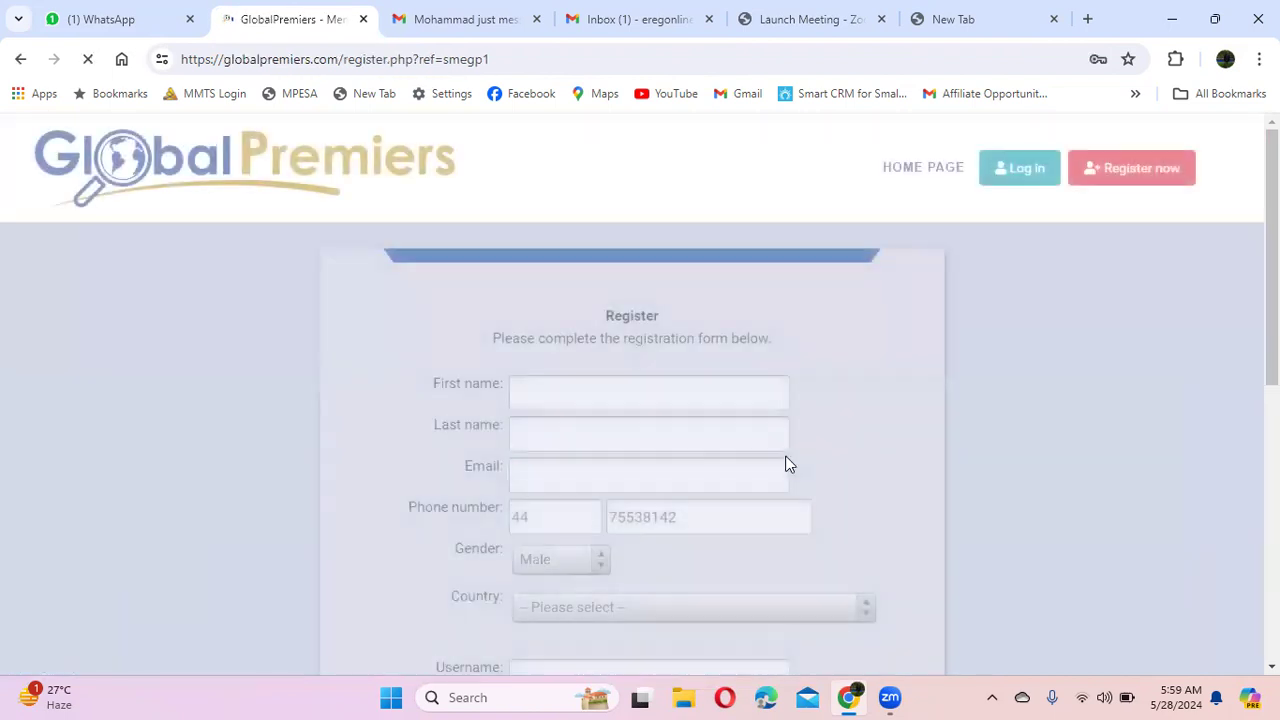
Step: Scroll down and back up to look over the registration form
scroll(855, 425, down, 2)
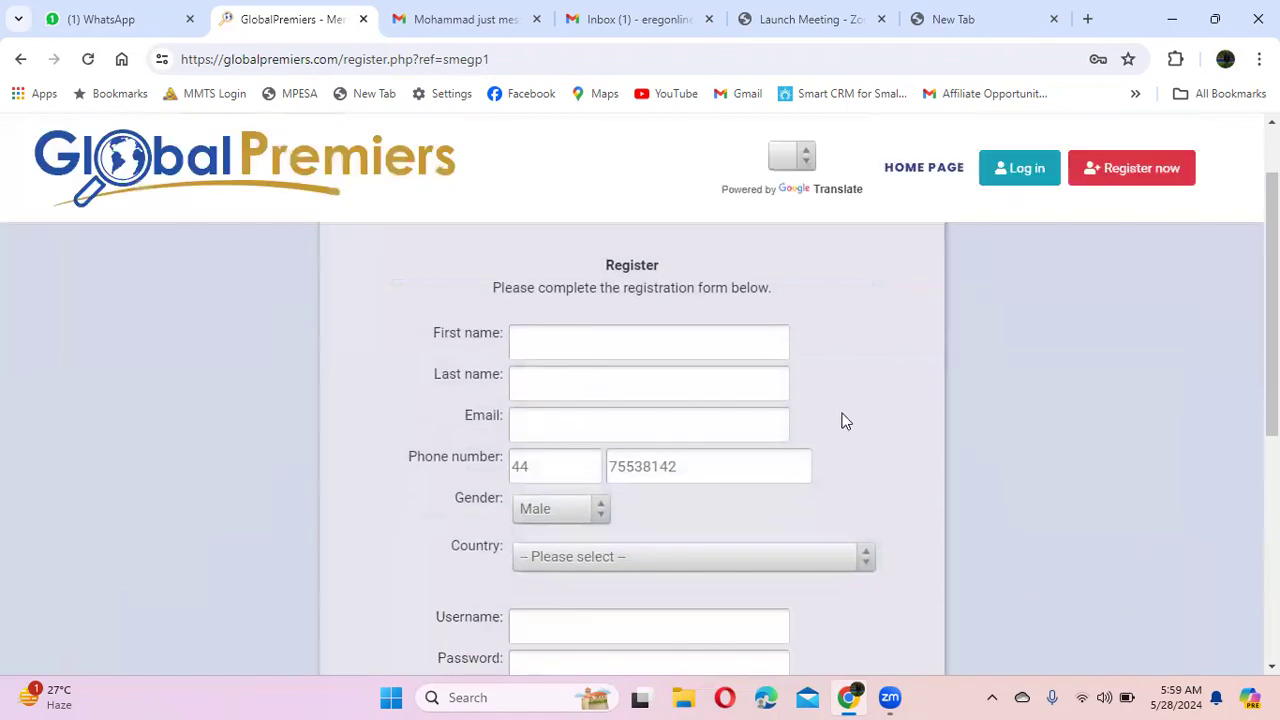
scroll(845, 425, up, 1)
Step: Enter country code +252 and the phone number, correcting mistyped digits along the way
click(518, 467)
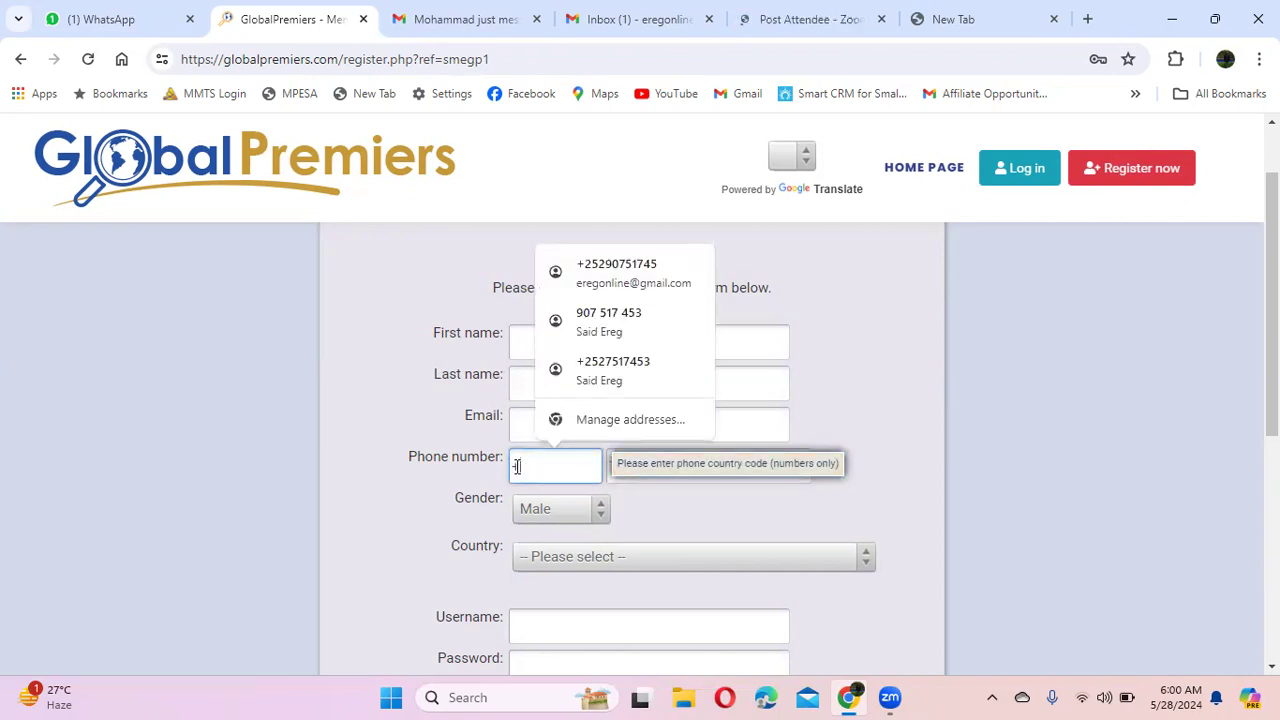
text(+252)
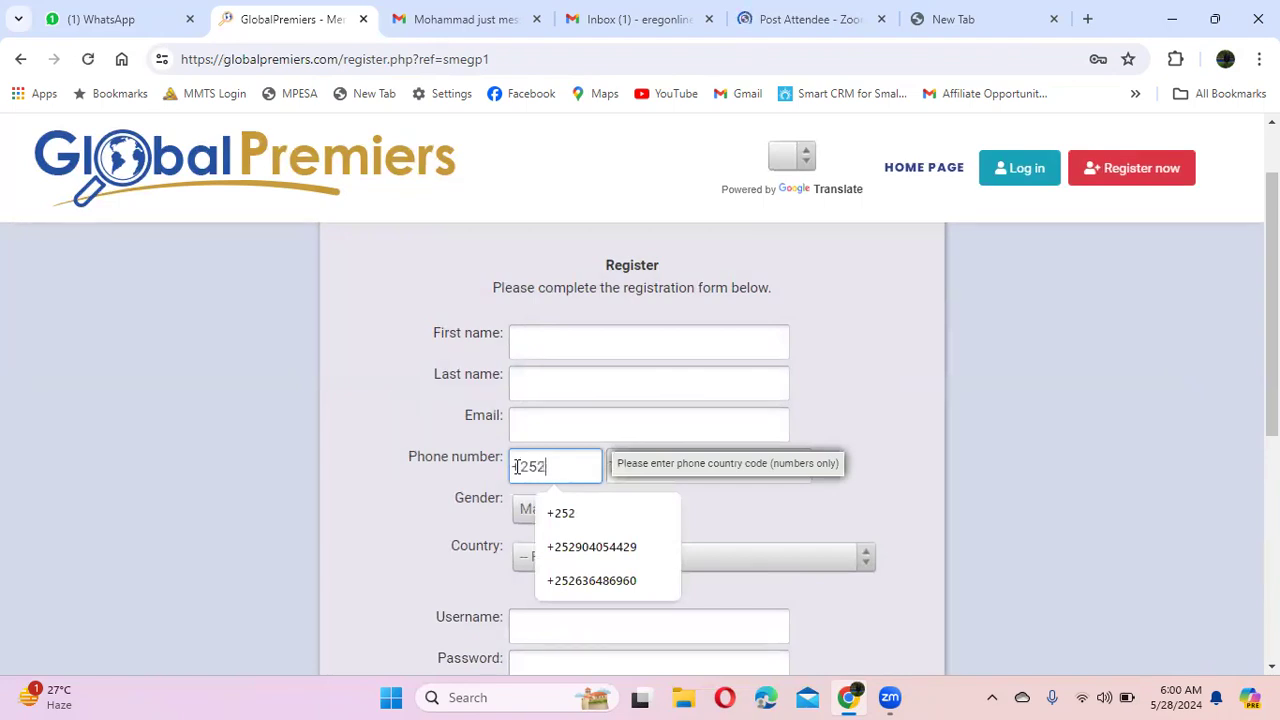
key(Tab)
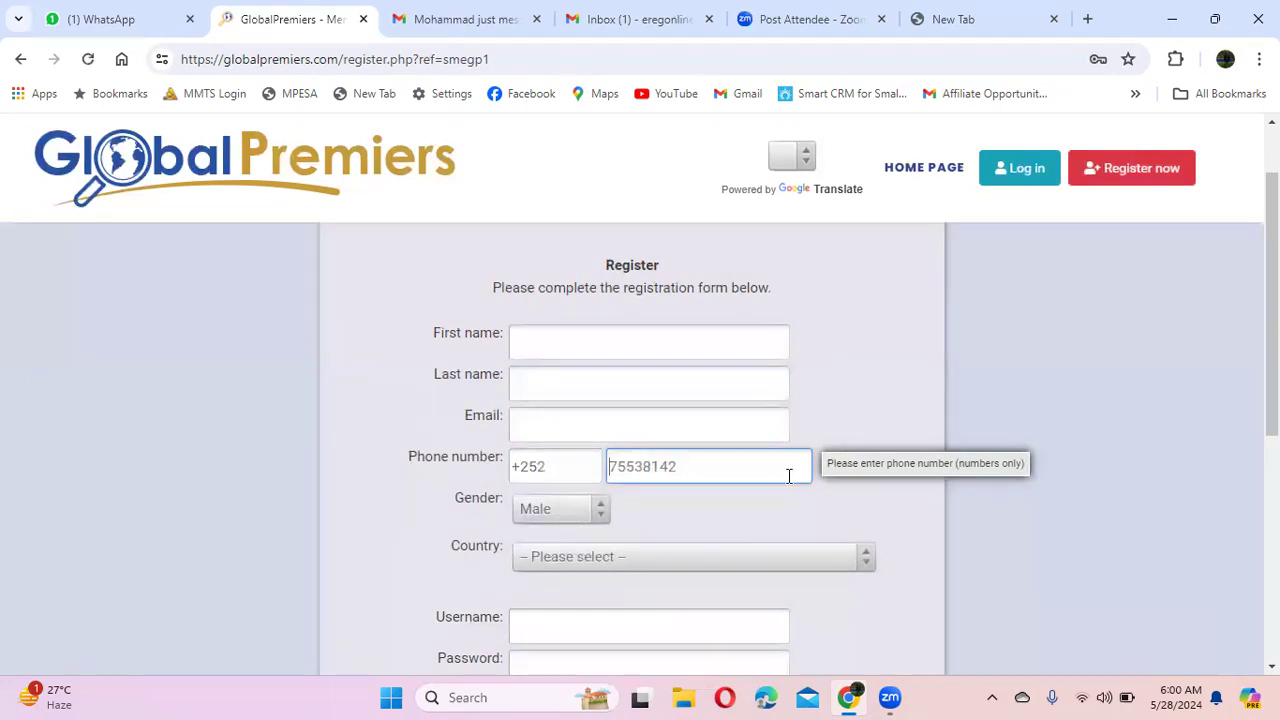
text(61)
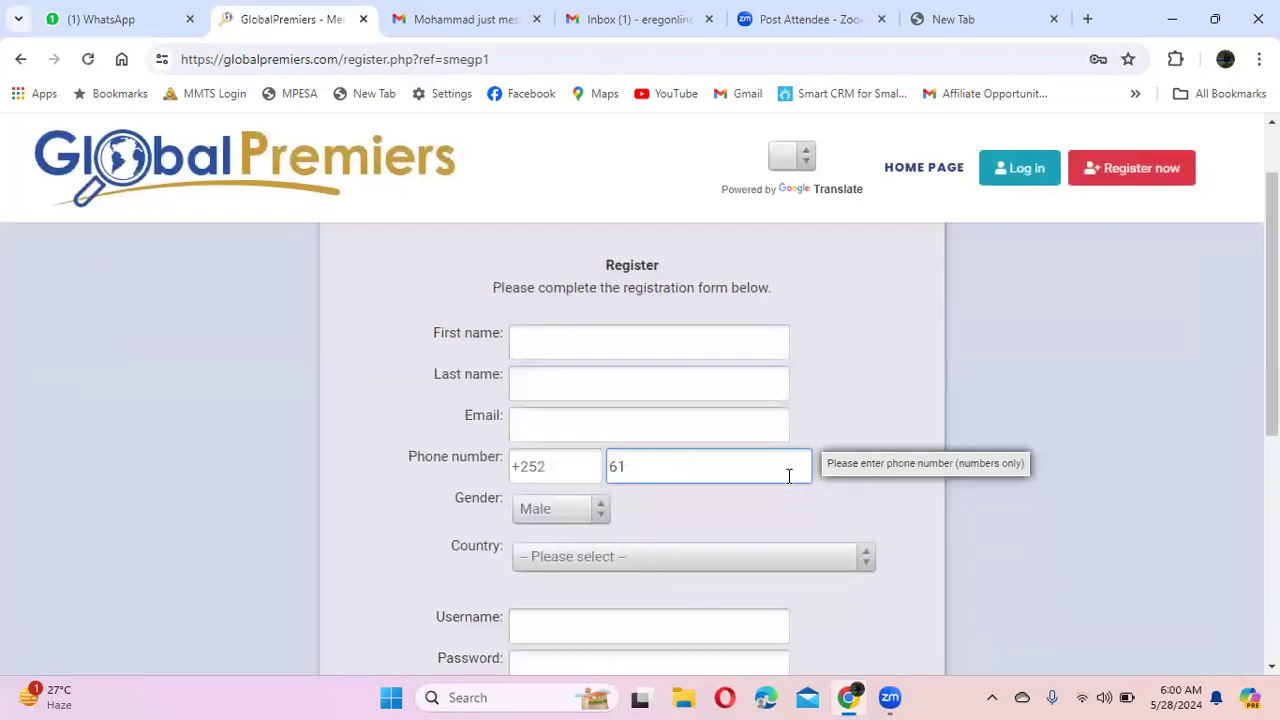
text(34567)
key(BackSpace)
key(BackSpace)
key(BackSpace)
key(BackSpace)
key(BackSpace)
key(BackSpace)
key(BackSpace)
text(9075)
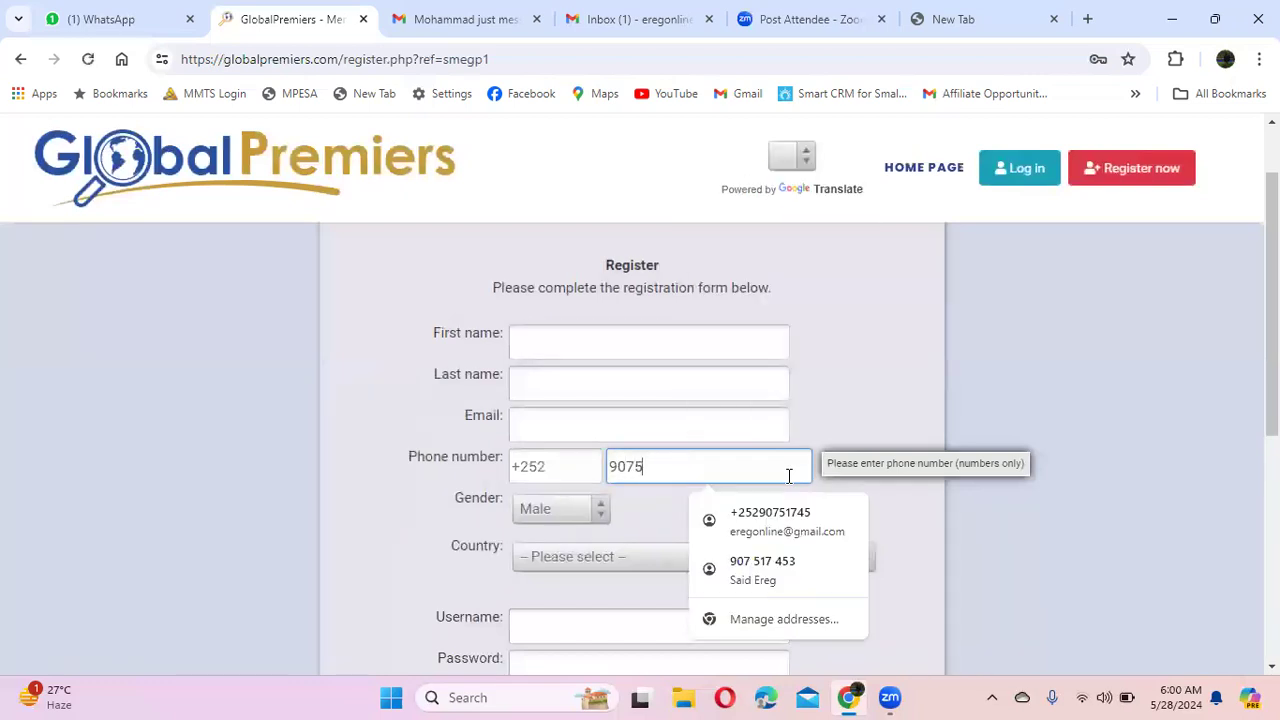
text(745)
text(3)
key(BackSpace)
key(BackSpace)
key(BackSpace)
key(BackSpace)
key(BackSpace)
key(BackSpace)
key(BackSpace)
key(BackSpace)
text(6388)
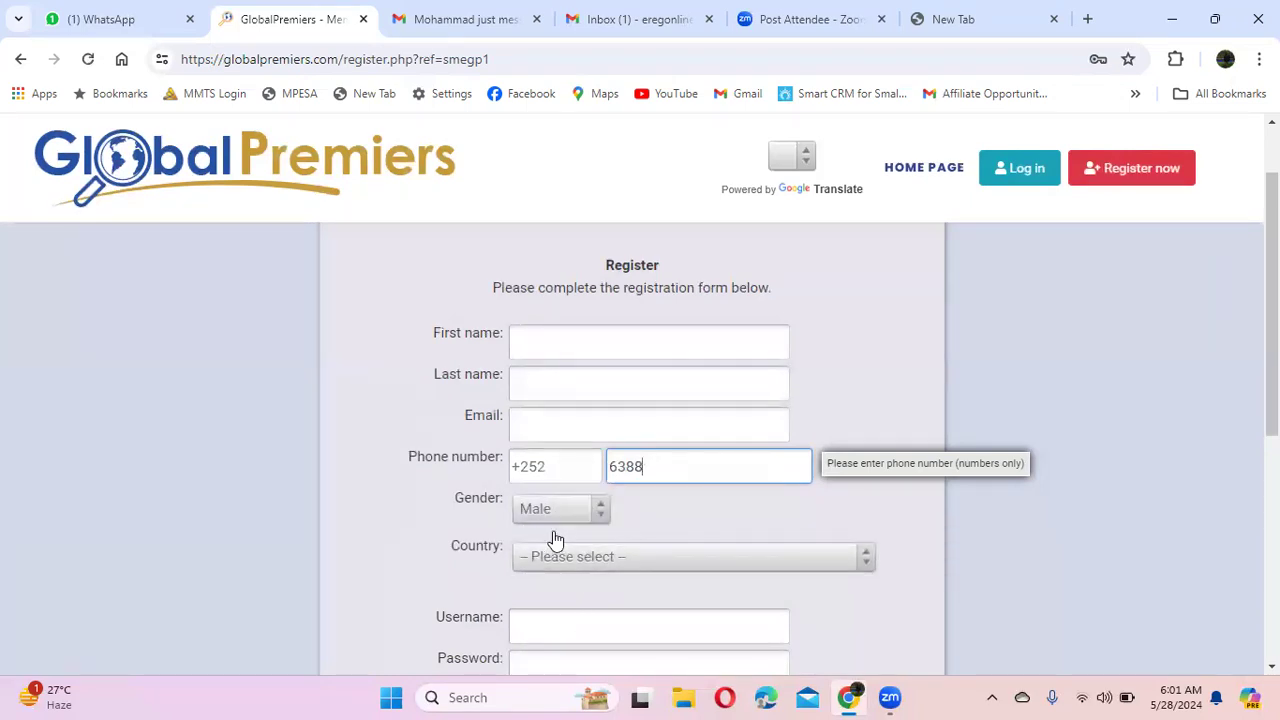
Step: Pick Female as gender and Somalia as country, found by searching 'som'
click(597, 512)
click(580, 558)
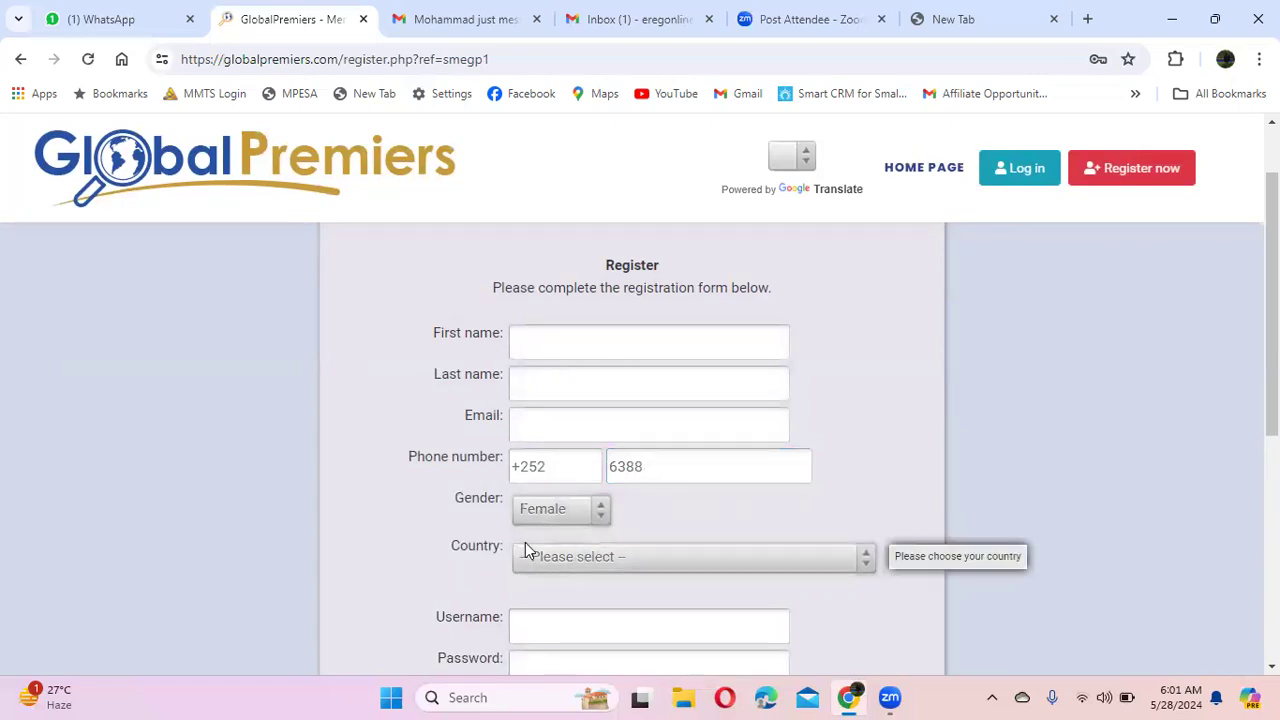
click(566, 559)
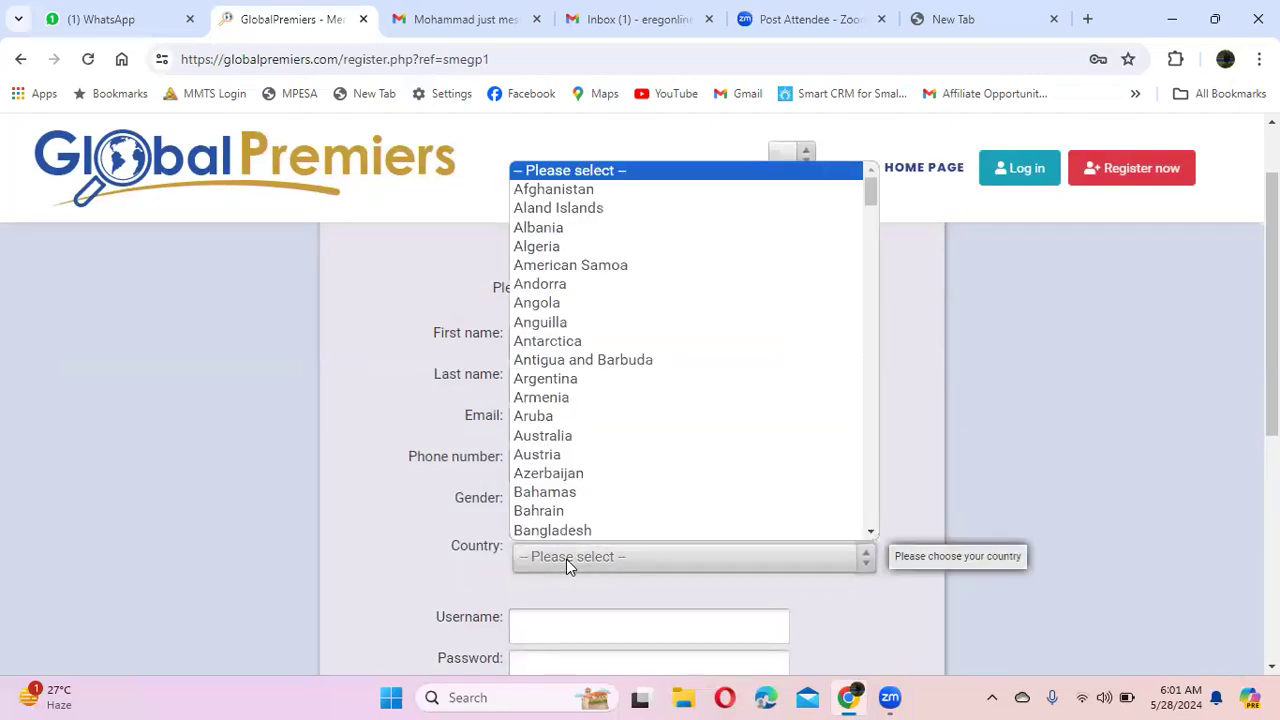
text(som)
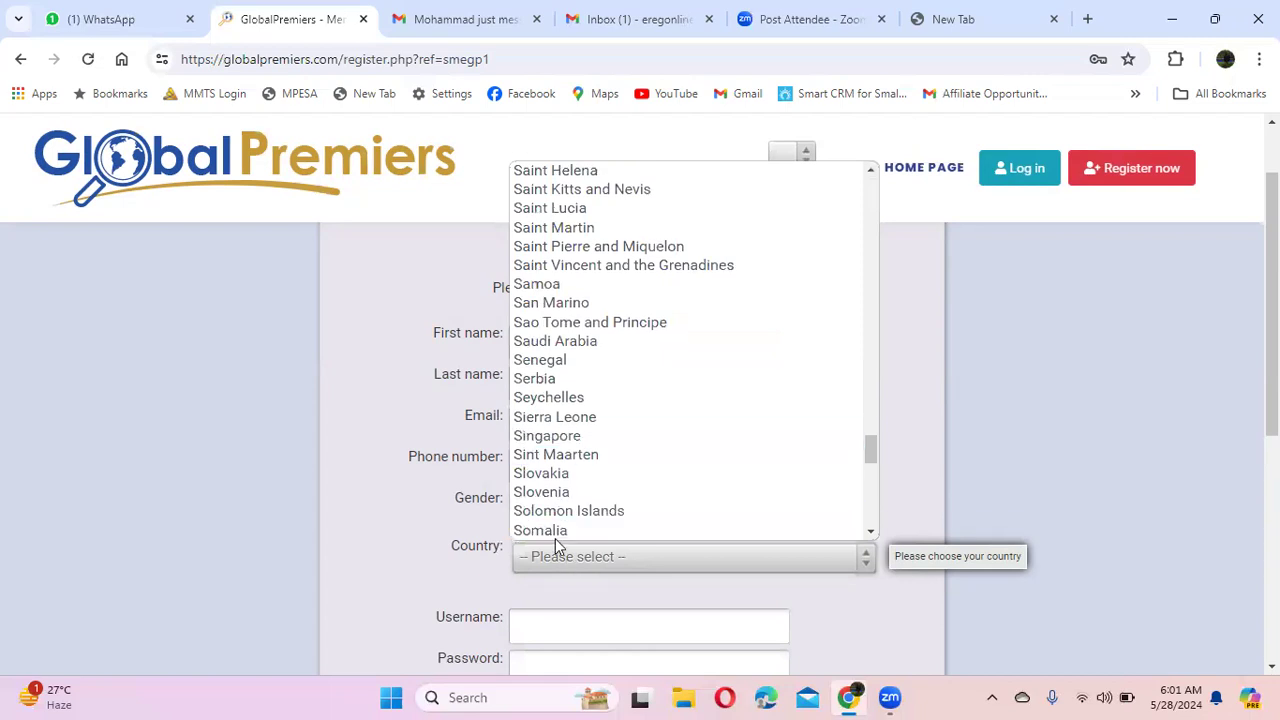
key(Down)
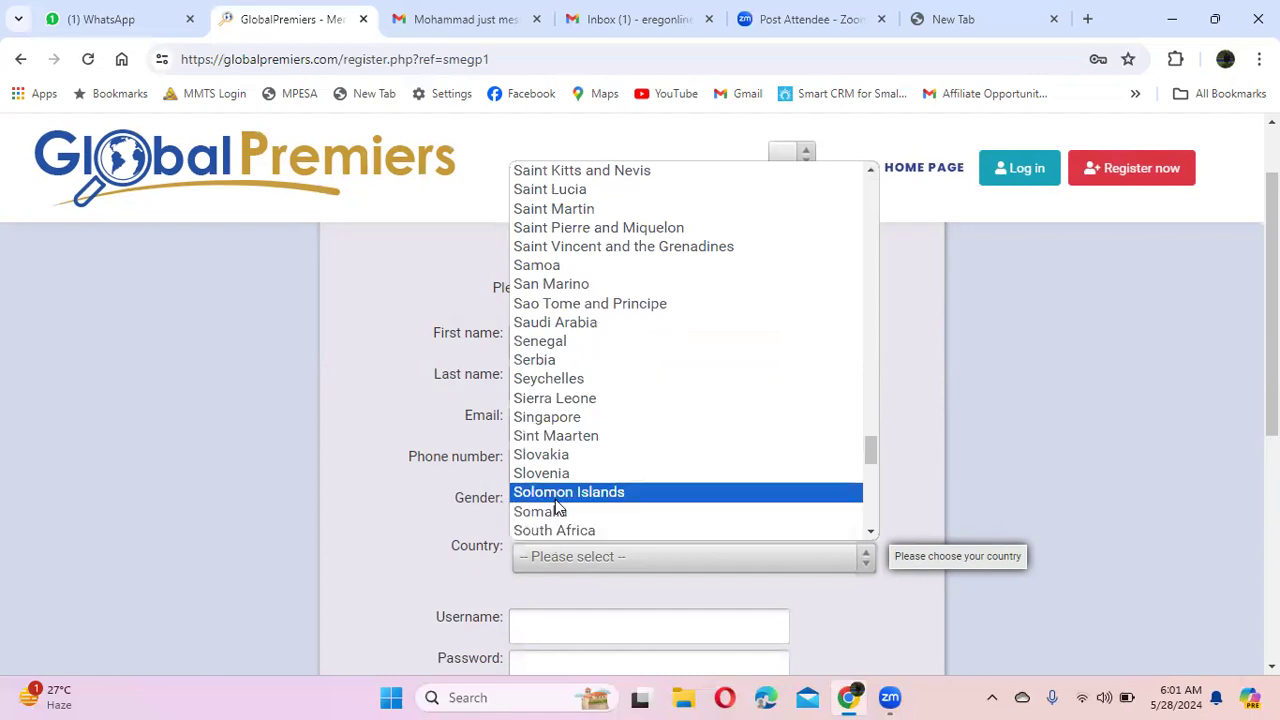
click(555, 513)
scroll(634, 560, down, 2)
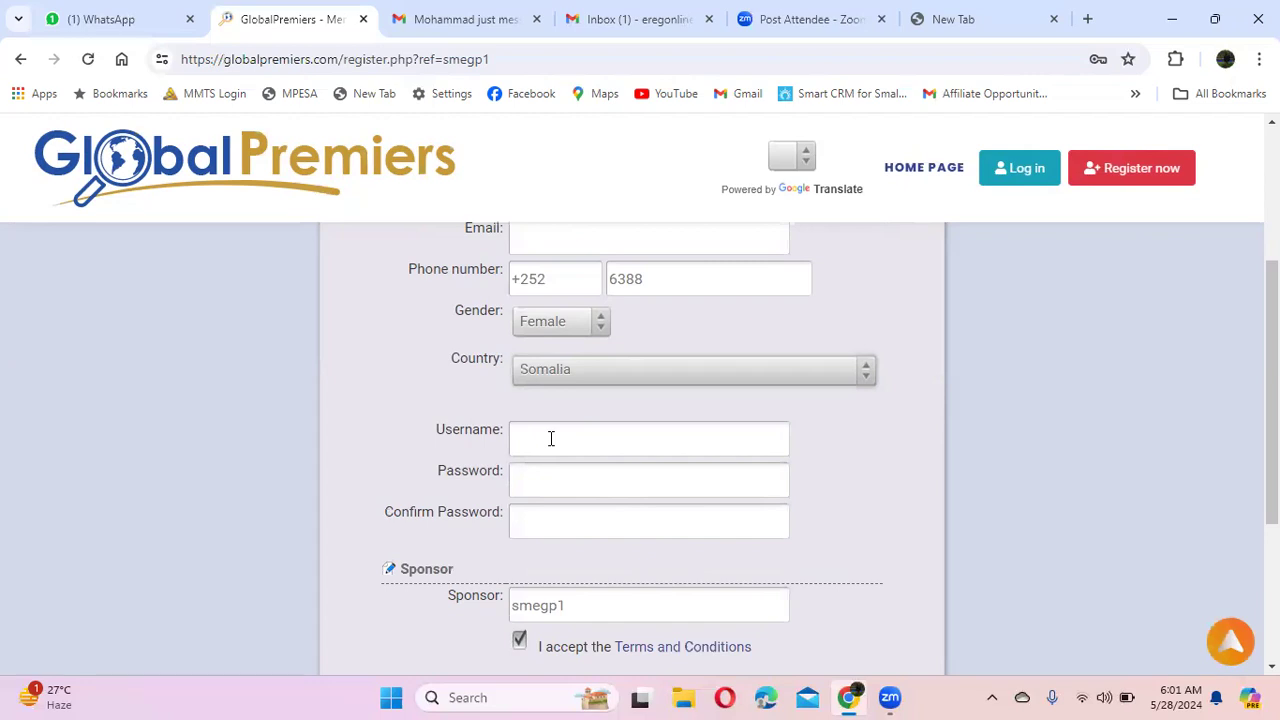
Step: Start typing the chosen username into the Username field
click(551, 440)
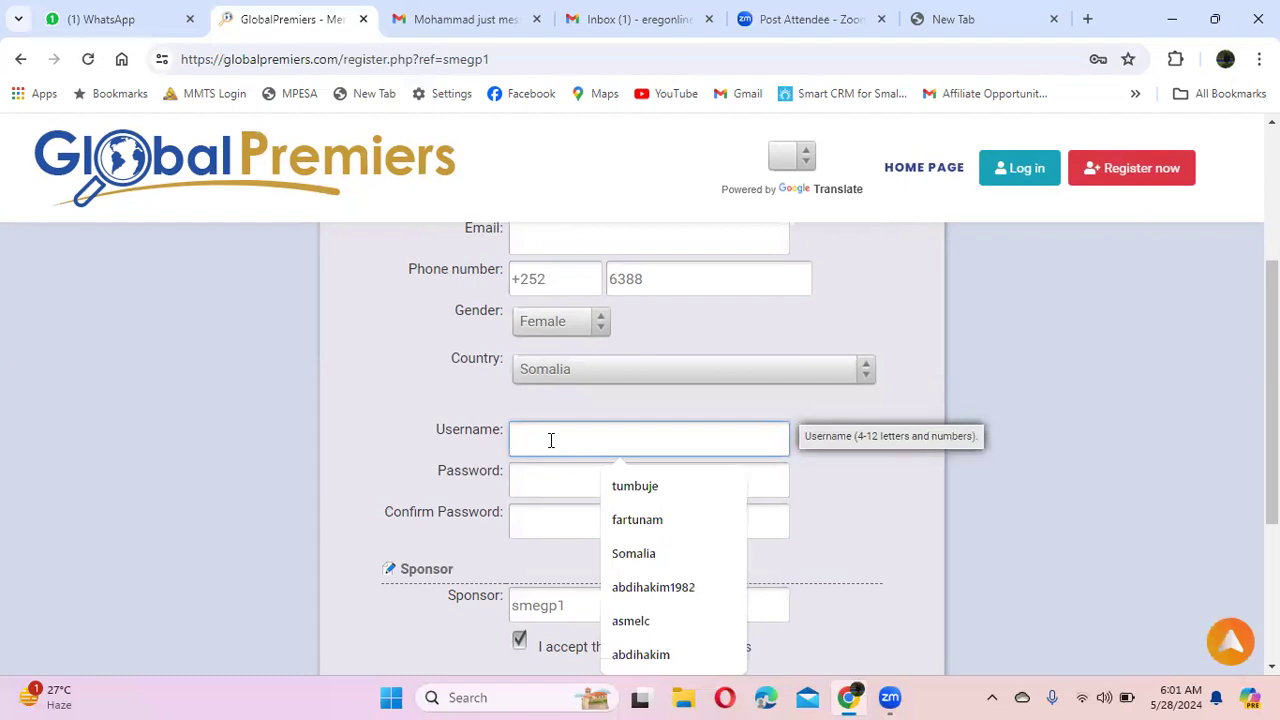
text(ereg)
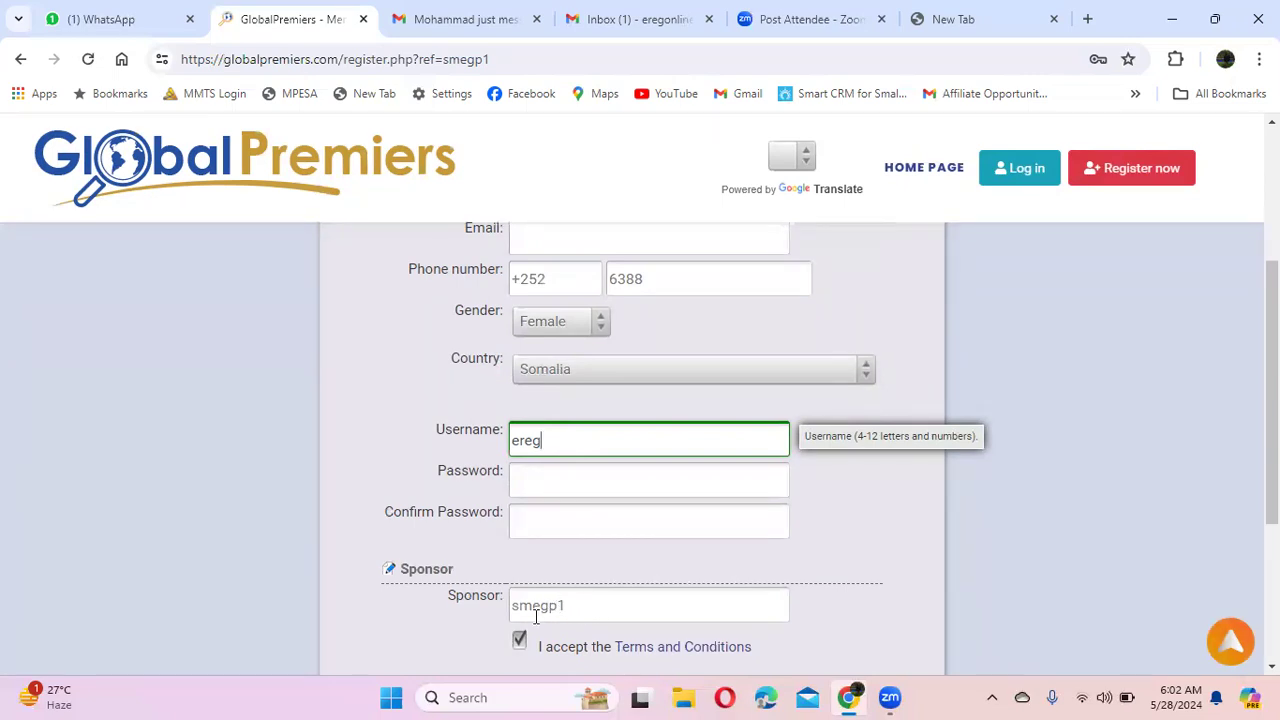
scroll(585, 580, down, 2)
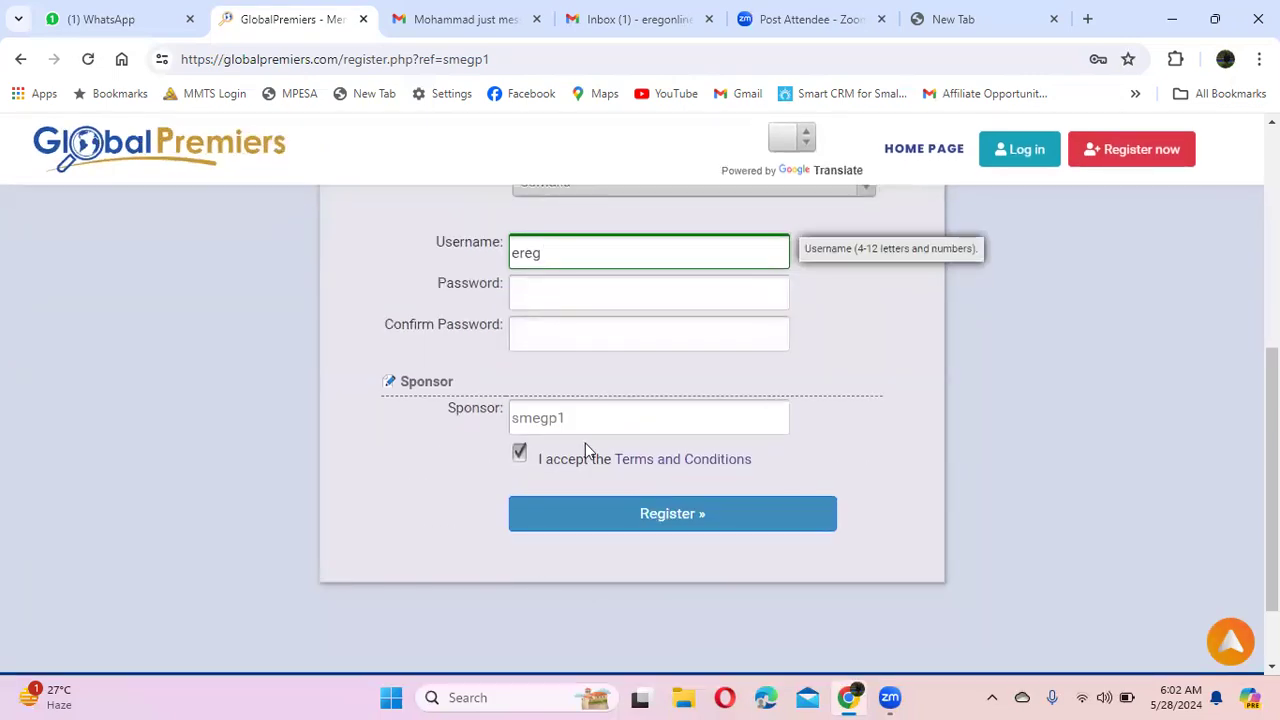